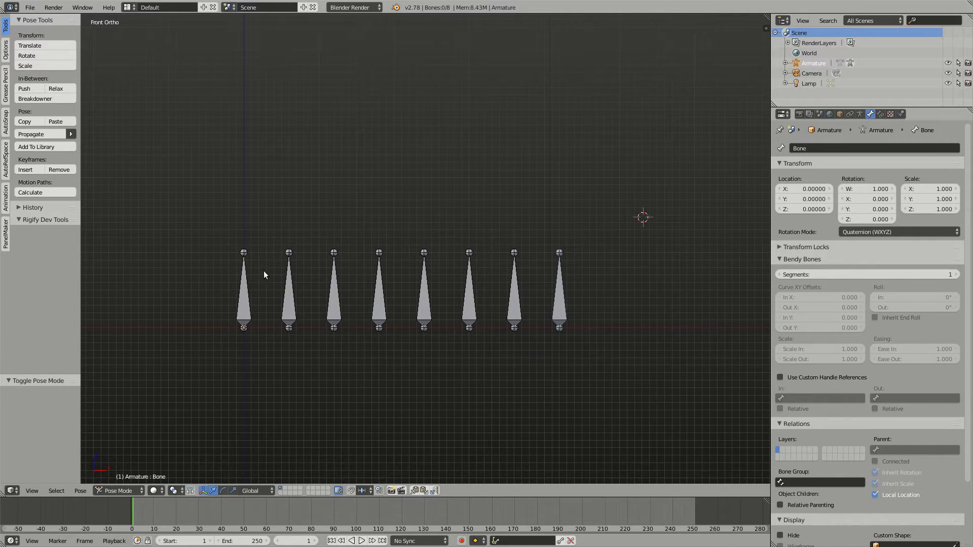
# Step: Select each of the eight bones in the row one after another to examine their names and prefixes
pyautogui.rightClick(245, 290)
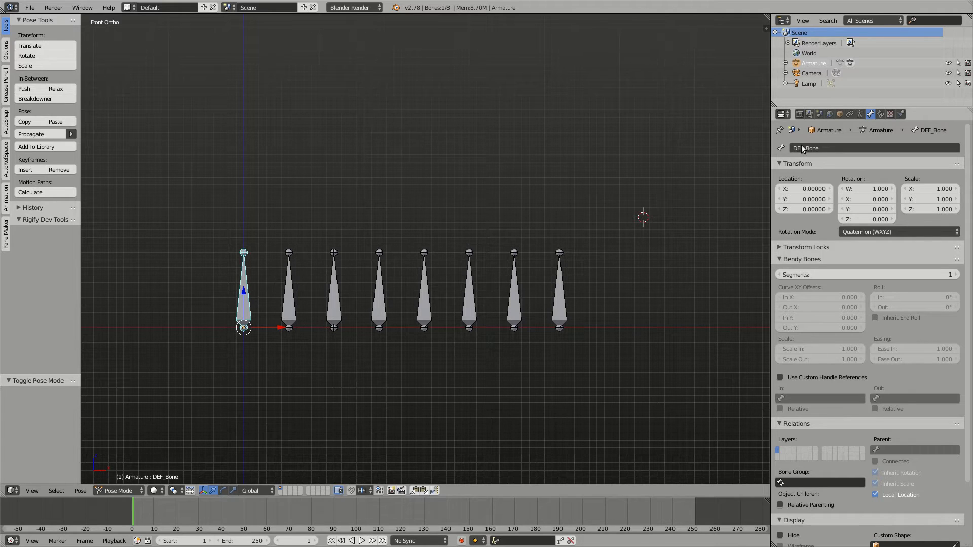
pyautogui.rightClick(293, 295)
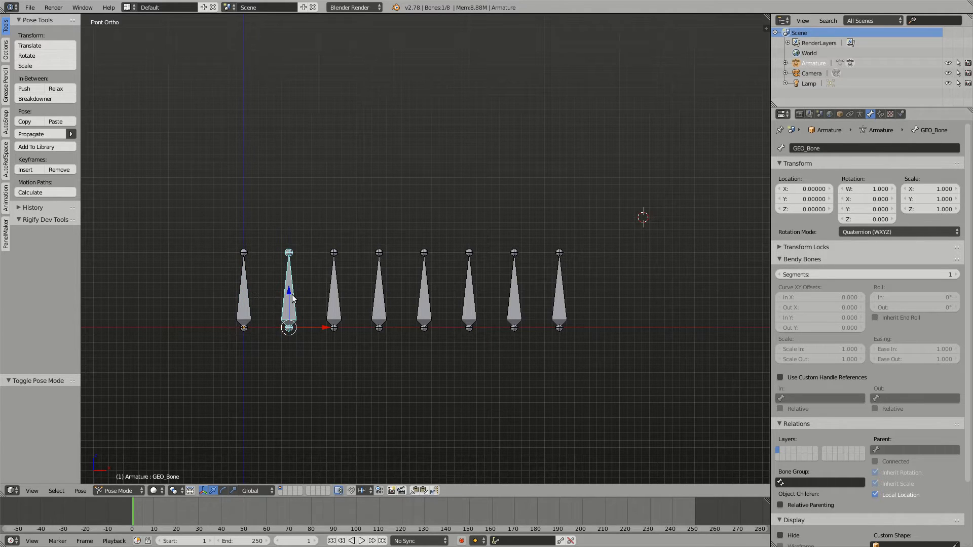
pyautogui.rightClick(332, 286)
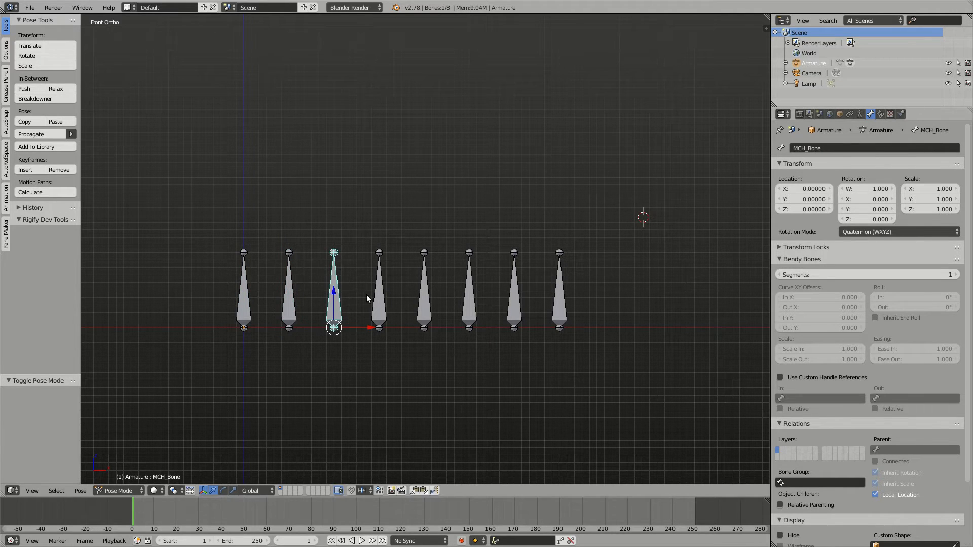
pyautogui.rightClick(380, 295)
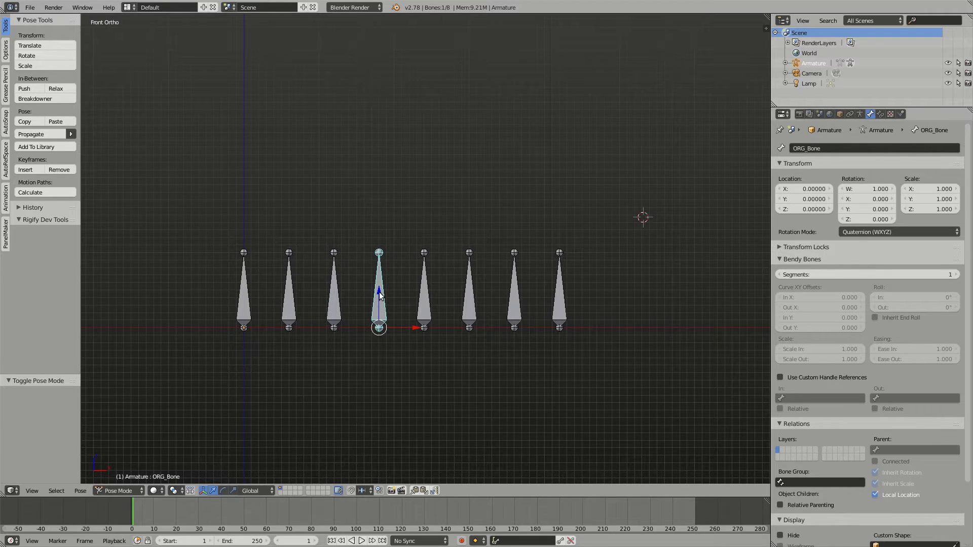
pyautogui.rightClick(427, 292)
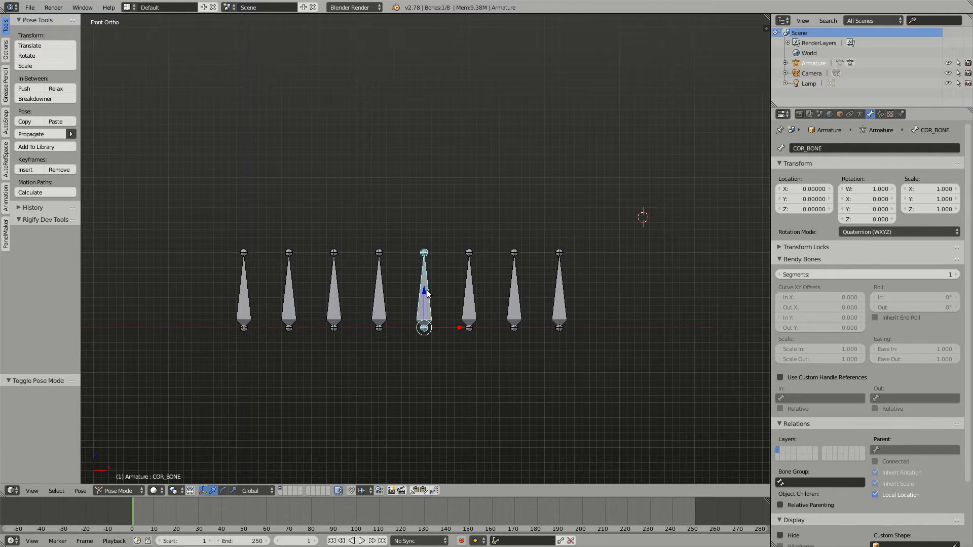
pyautogui.rightClick(469, 292)
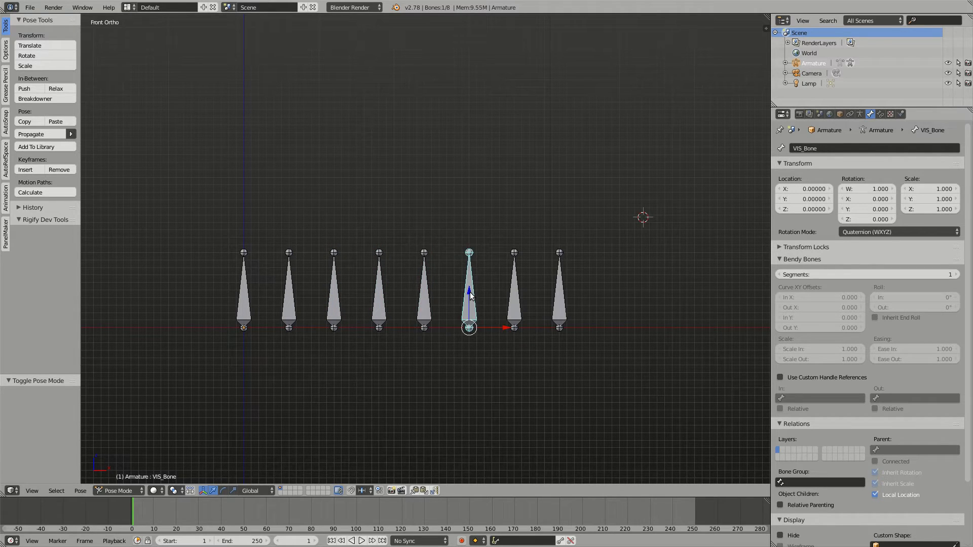
pyautogui.rightClick(513, 285)
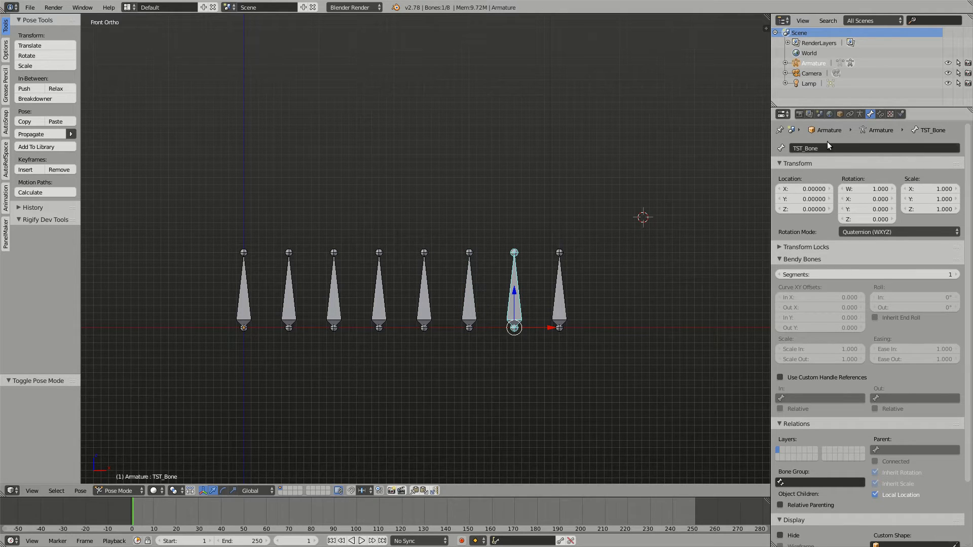
pyautogui.rightClick(558, 312)
# Step: In Edit Mode, duplicate all eight bones 3 units up along Z and move the copies to the first second-row bone layer
pyautogui.scroll(-1, 458, 282)
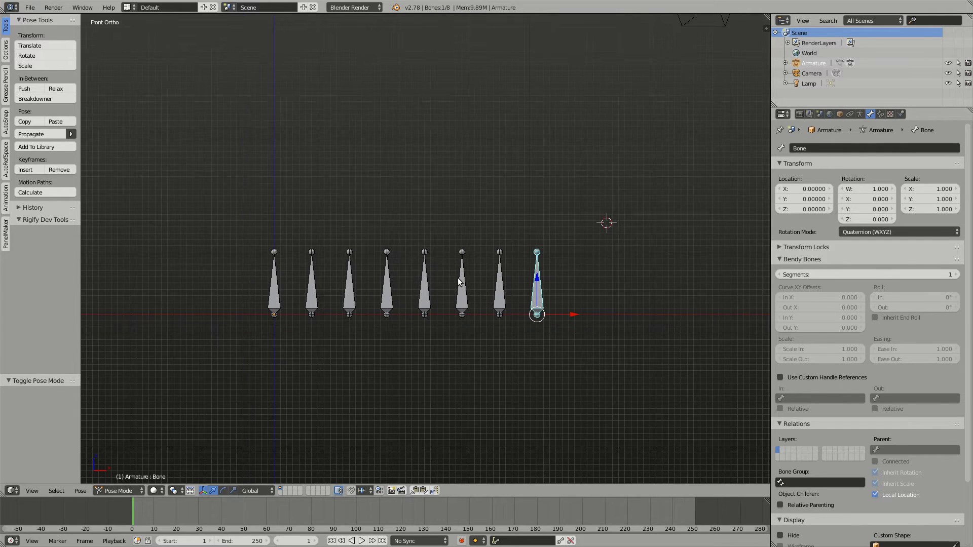
pyautogui.scroll(-1, 484, 272)
pyautogui.scroll(1, 505, 266)
pyautogui.press('Tab')
pyautogui.press('a')
pyautogui.press('a')
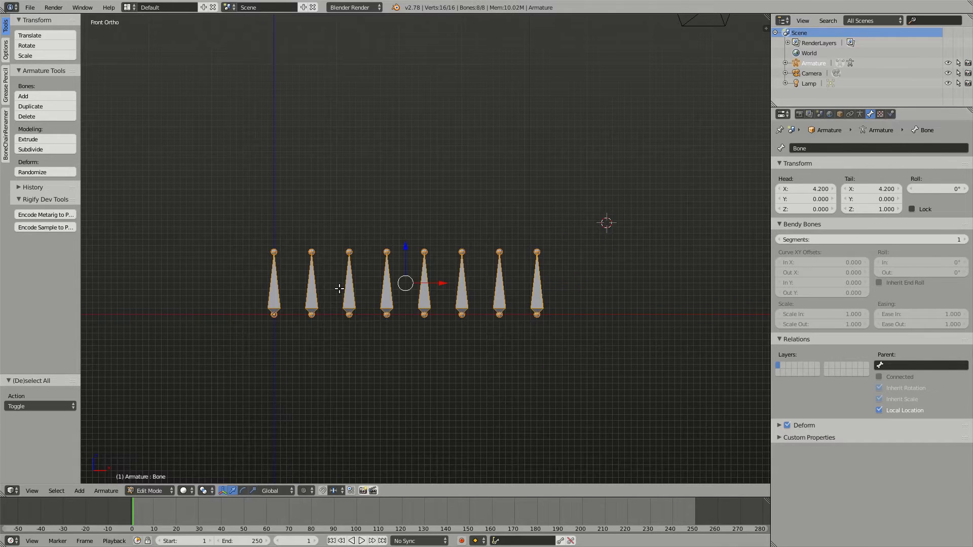
pyautogui.hotkey('shift', 'd')
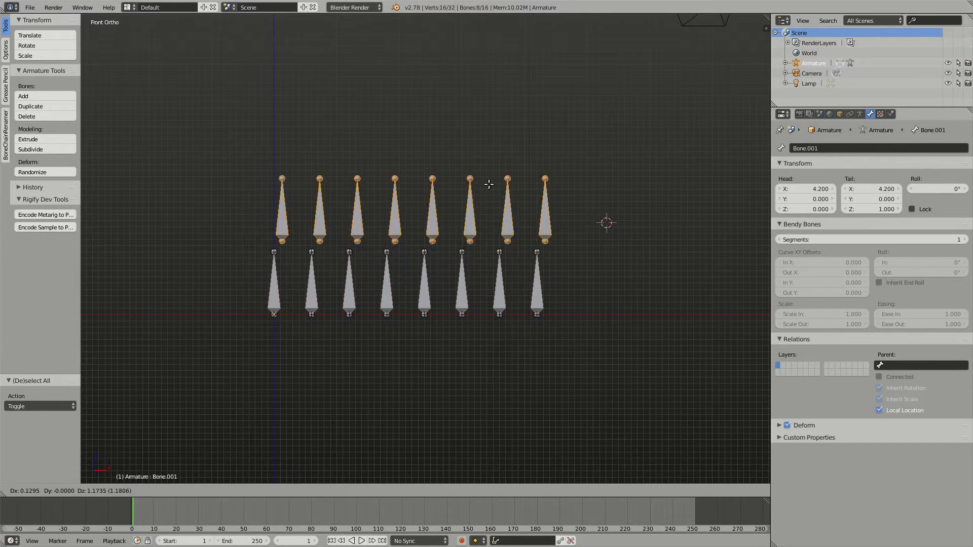
pyautogui.click(478, 81)
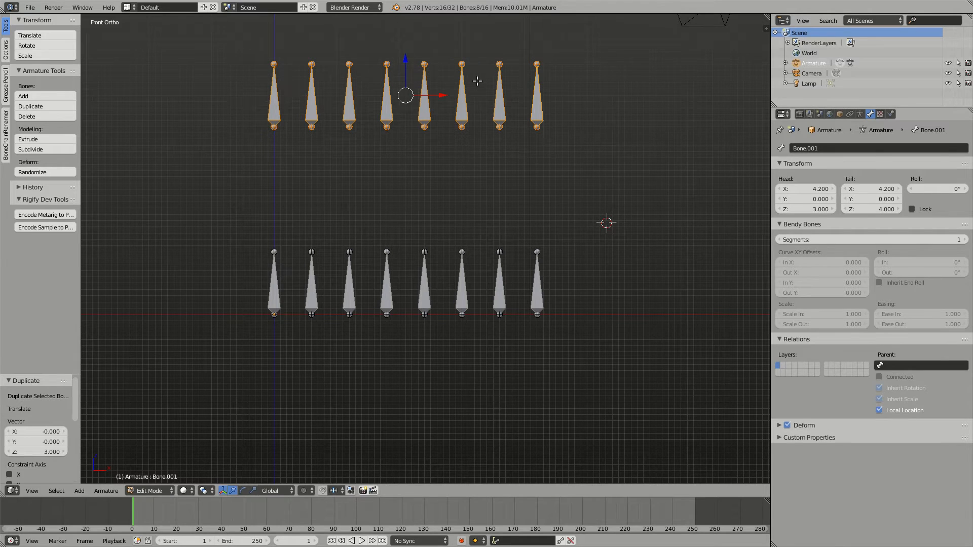
pyautogui.press('m')
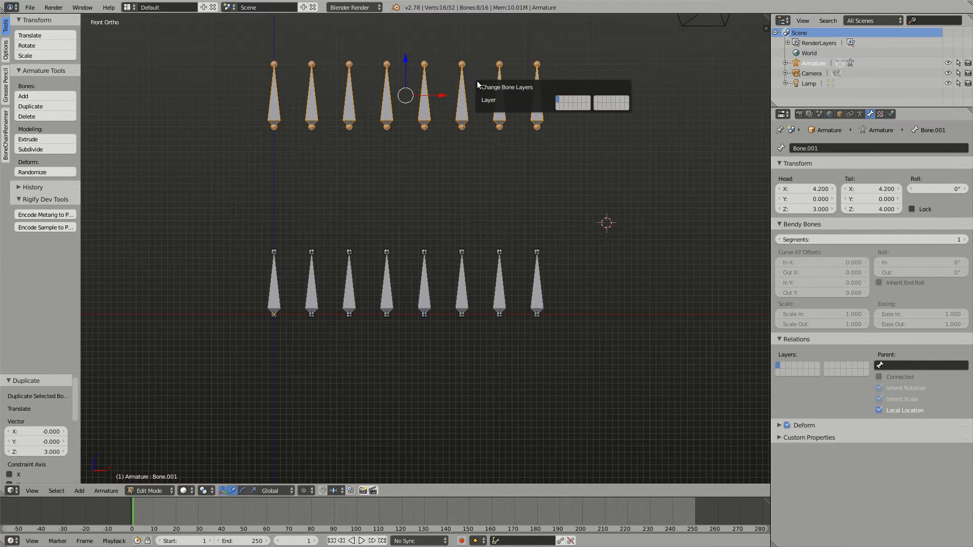
pyautogui.click(558, 106)
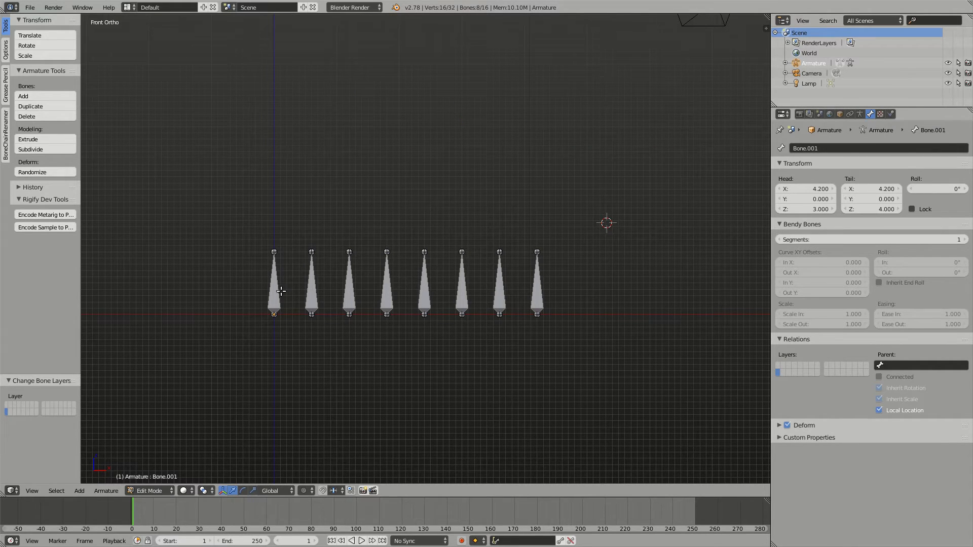
# Step: Duplicate the row of bones 2.2 units down along Z and hide the copies in Pose Mode
pyautogui.press('a')
pyautogui.hotkey('shift', 'd')
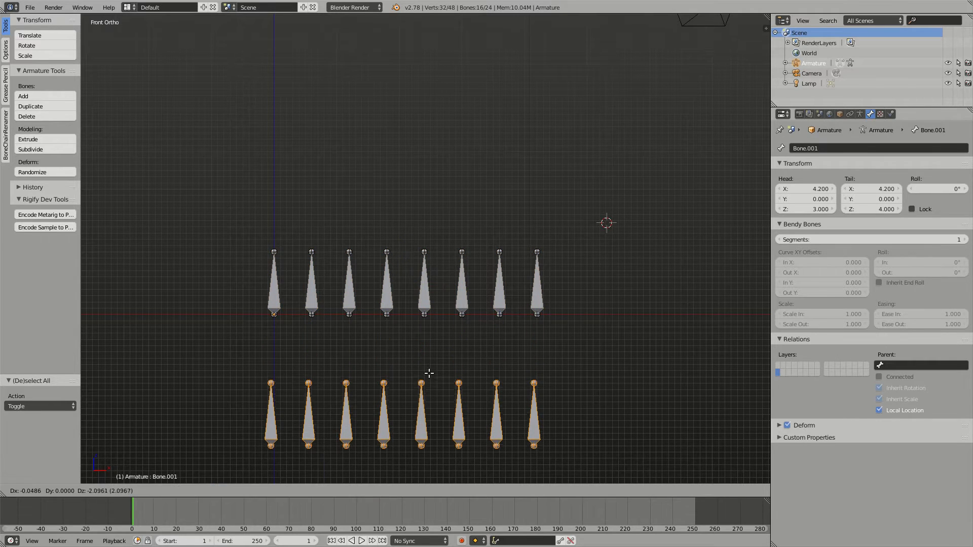
pyautogui.press('ctrl')
pyautogui.click(430, 378)
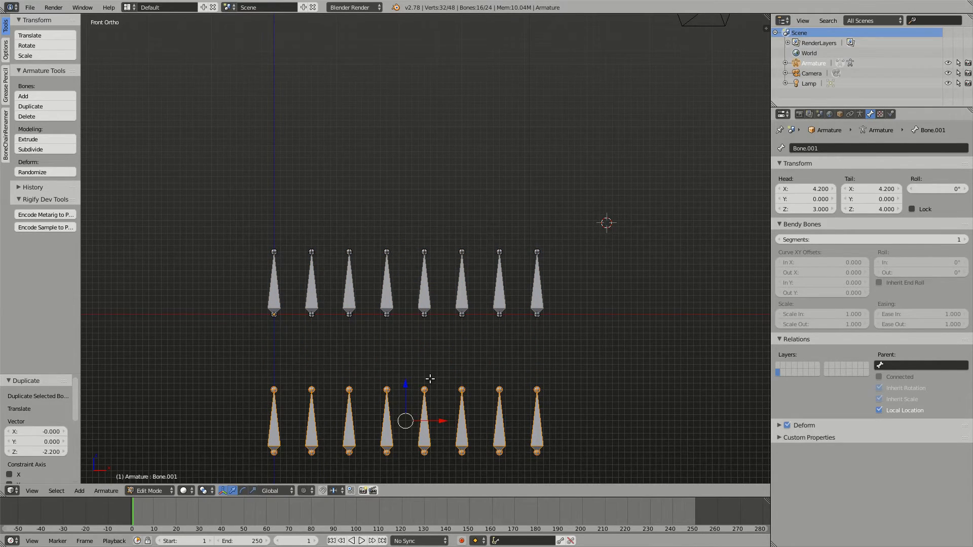
pyautogui.hotkey('ctrl', 'Tab')
pyautogui.hotkey('ctrl', 'Tab')
pyautogui.hotkey('ctrl', 'Tab')
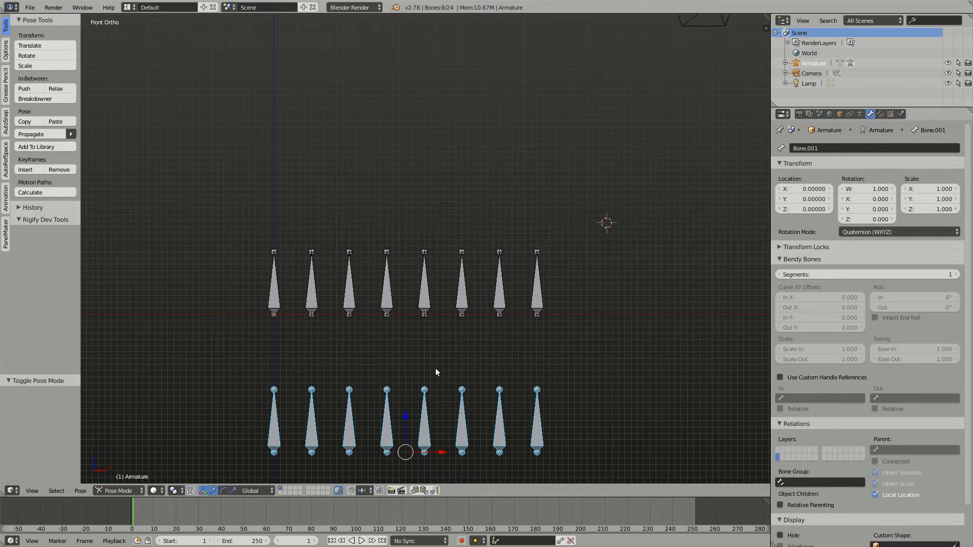
pyautogui.press('h')
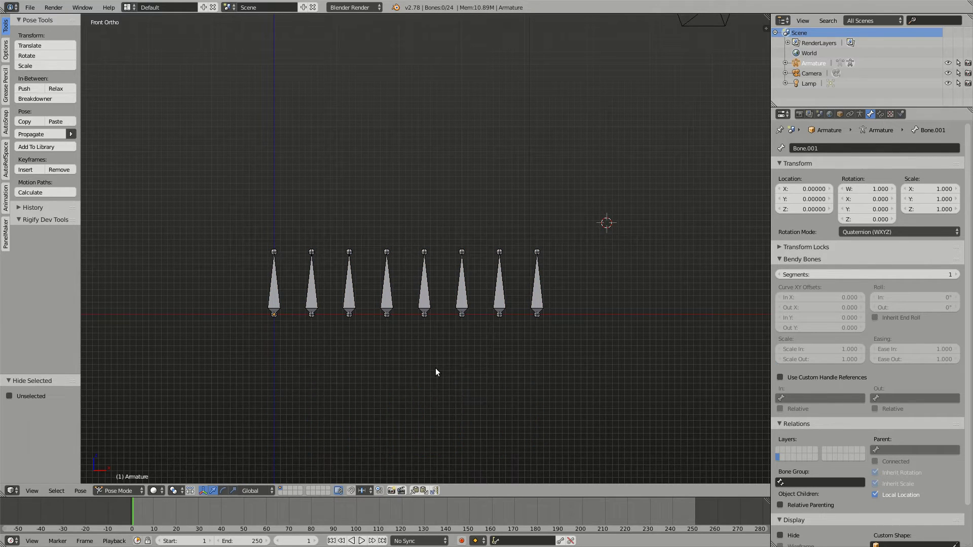
# Step: Lock the X location of the last bone in the row and the X and Y rotation of TST_Bone
pyautogui.scroll(1, 505, 328)
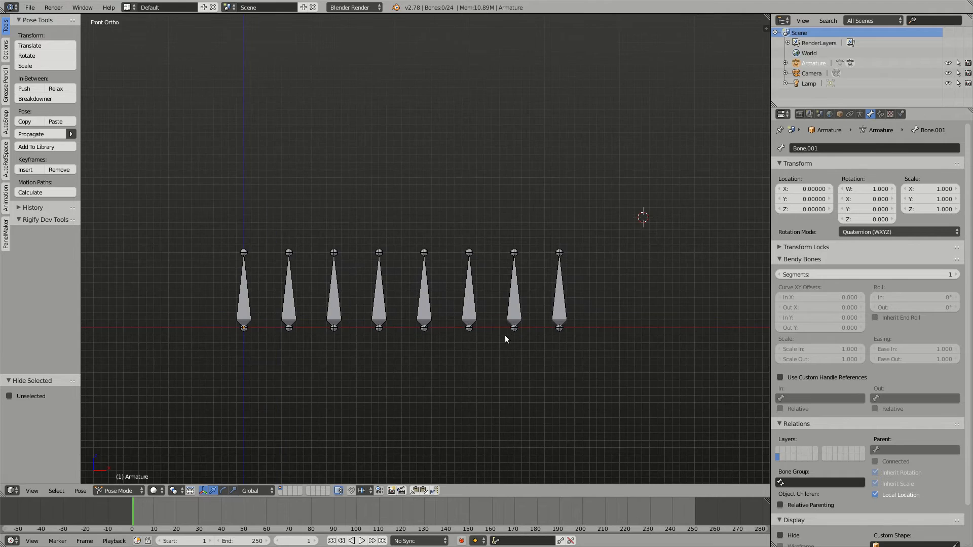
pyautogui.keyDown('shift'); pyautogui.moveTo(504, 336); pyautogui.dragTo(503, 303, button='middle'); pyautogui.keyUp('shift')
pyautogui.rightClick(552, 251)
pyautogui.press('n')
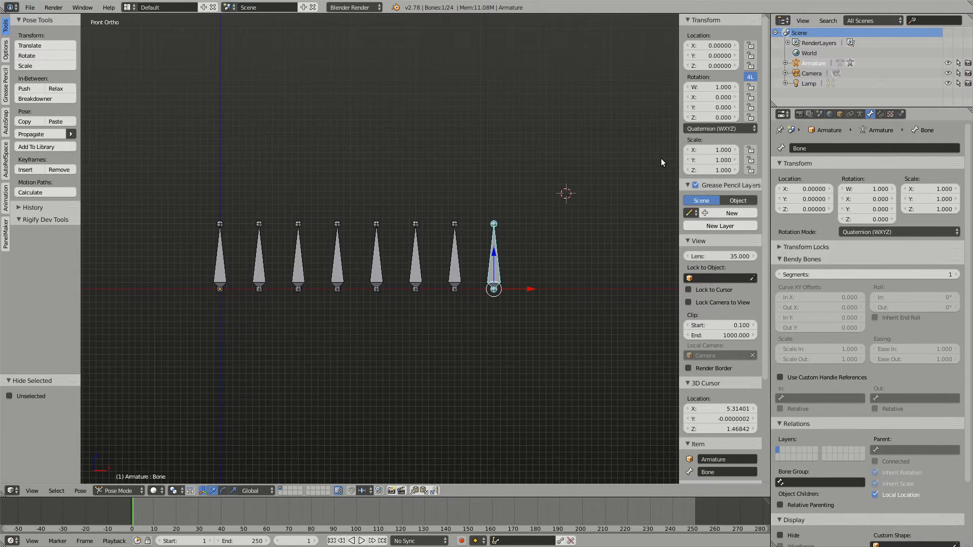
pyautogui.click(750, 45)
pyautogui.rightClick(452, 254)
pyautogui.click(750, 97)
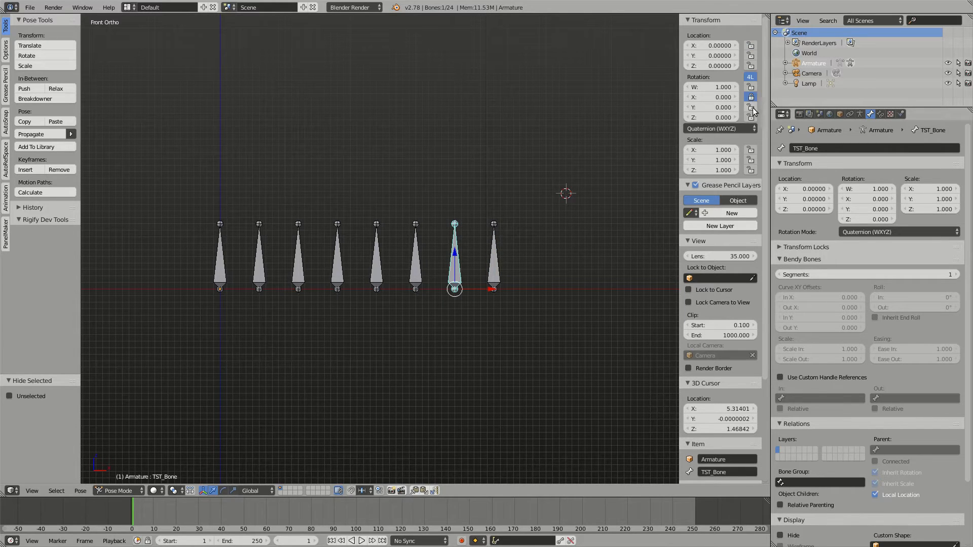
pyautogui.click(750, 107)
# Step: Insert a Whole Character keyframe with no bones selected, and check the keyed channels of TST_Bone and the last bone
pyautogui.press('a')
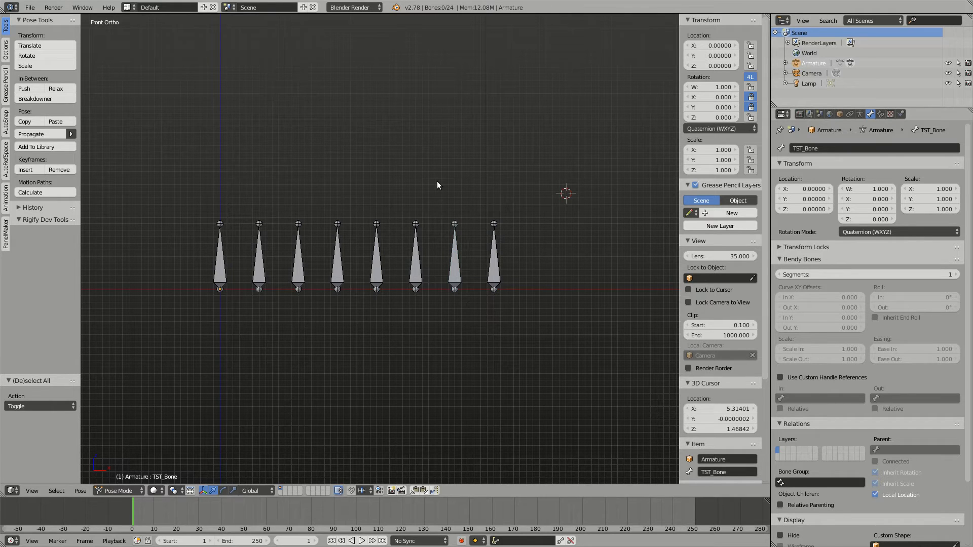
pyautogui.press('a')
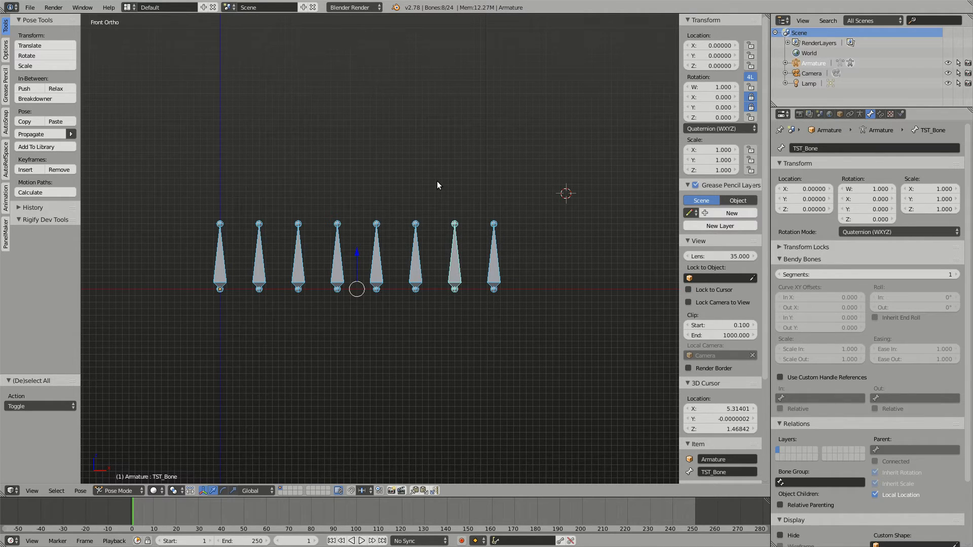
pyautogui.press('a')
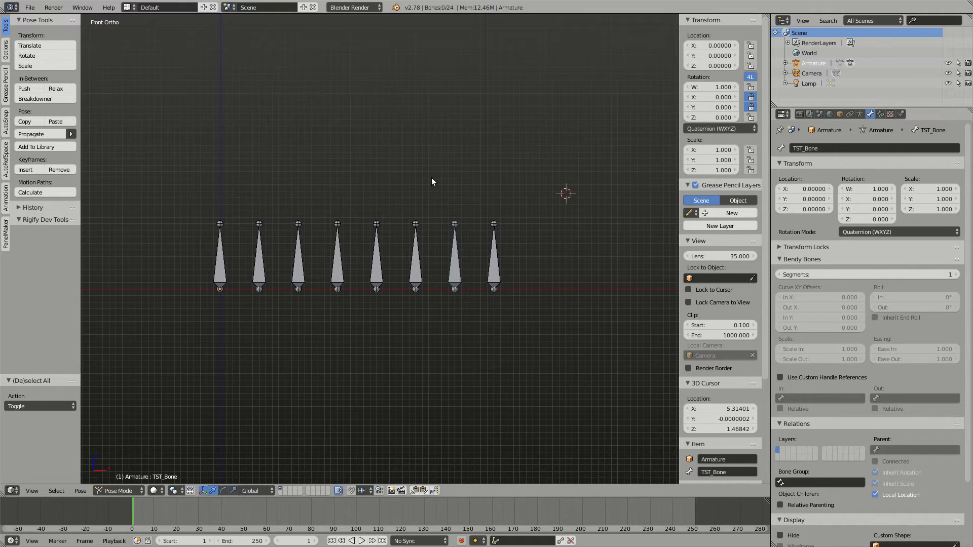
pyautogui.press('i')
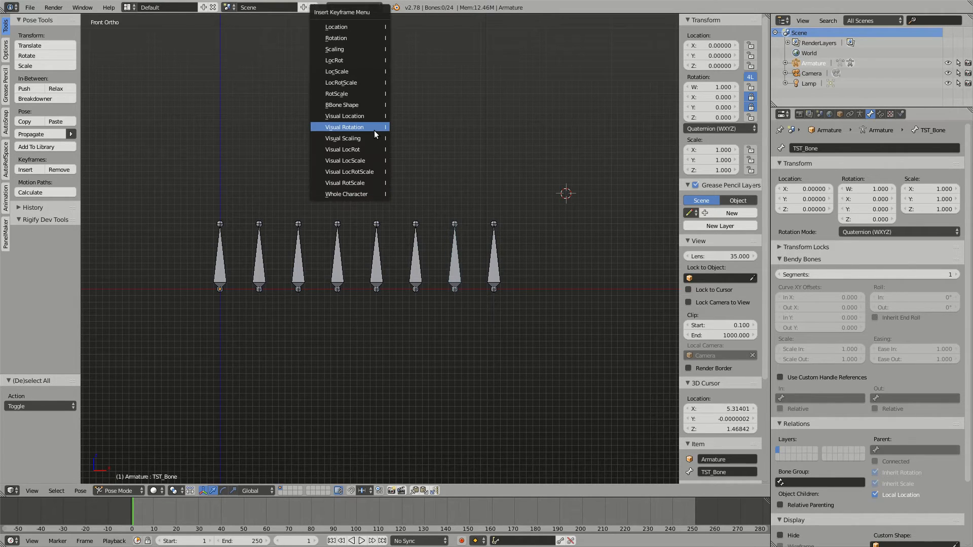
pyautogui.click(366, 195)
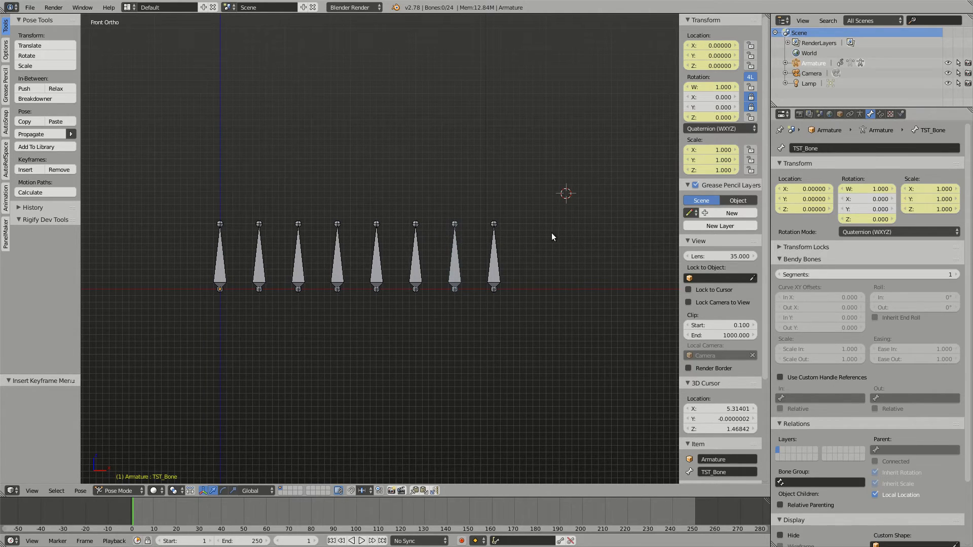
pyautogui.rightClick(459, 257)
pyautogui.rightClick(497, 261)
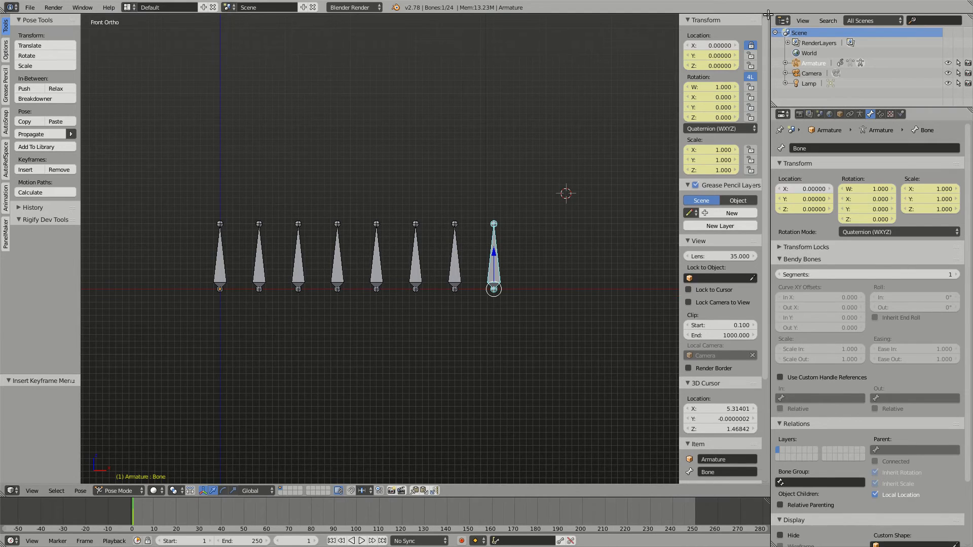
# Step: Split the 3D view into two stacked areas and make the upper one a Dope Sheet framed on its keyframes
pyautogui.moveTo(768, 15); pyautogui.dragTo(319, 263)
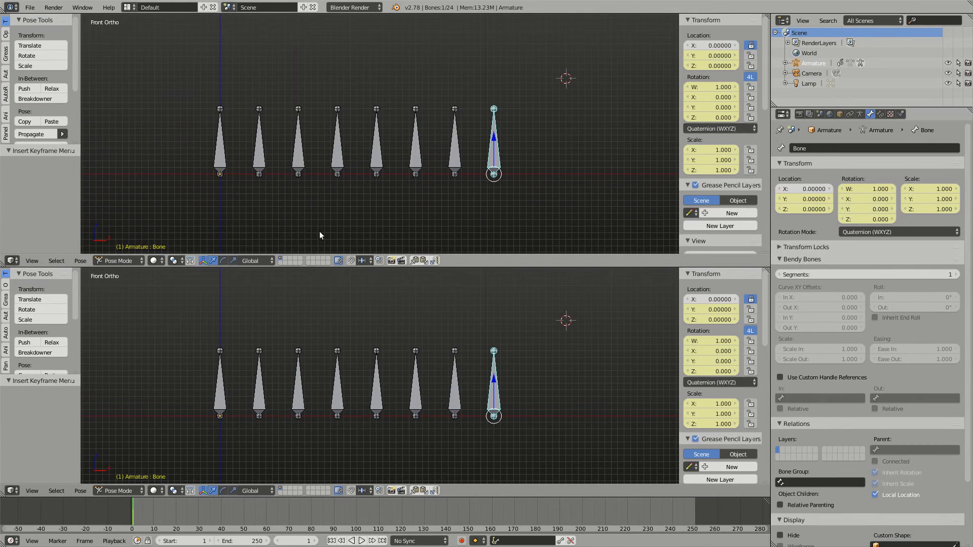
pyautogui.click(12, 260)
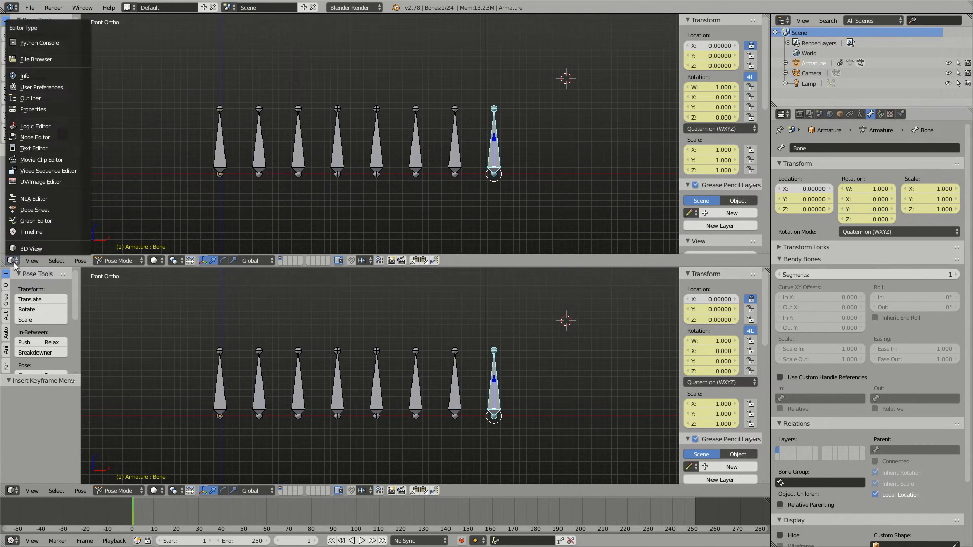
pyautogui.click(63, 210)
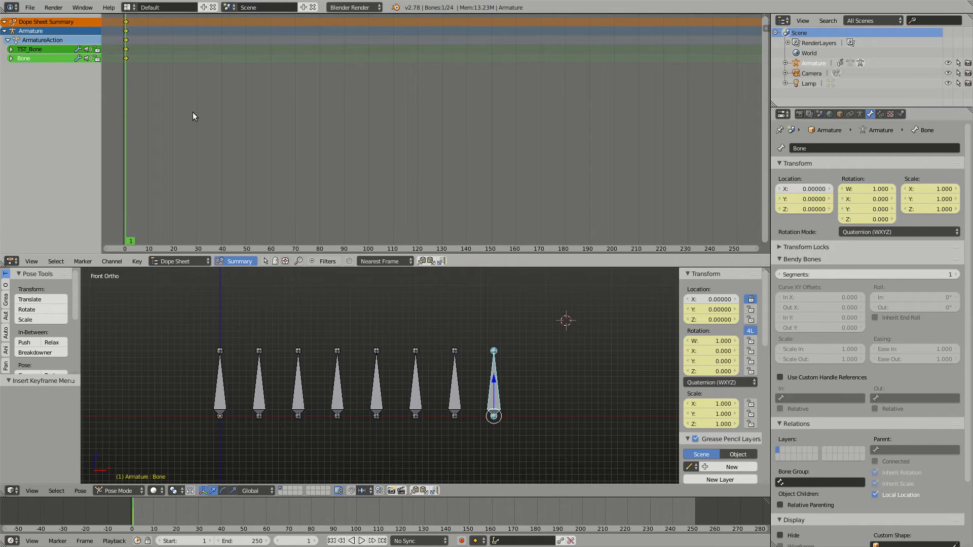
pyautogui.press('Home')
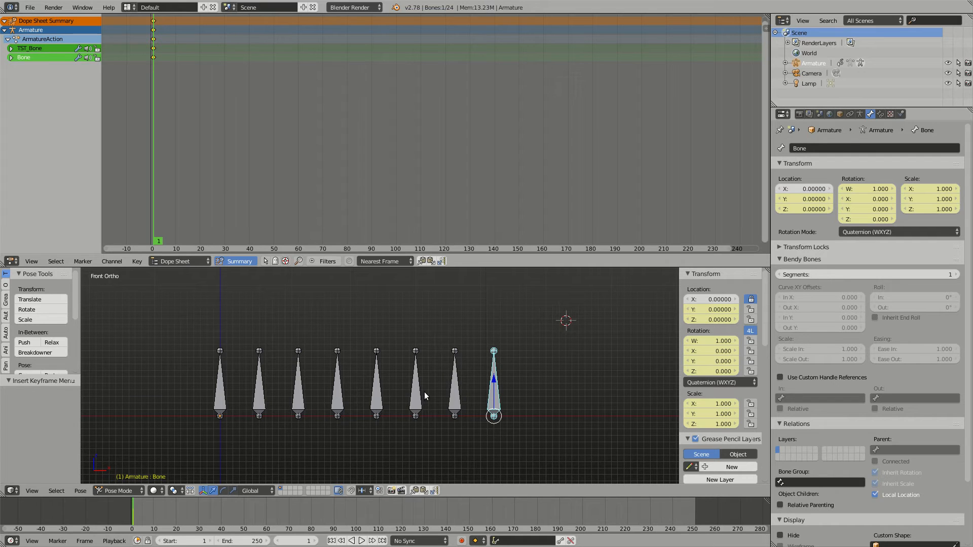
# Step: Box-select the unkeyed bones, deselect all bones, and include hidden bones' channels in the Dope Sheet
pyautogui.moveTo(195, 323); pyautogui.dragTo(434, 439)
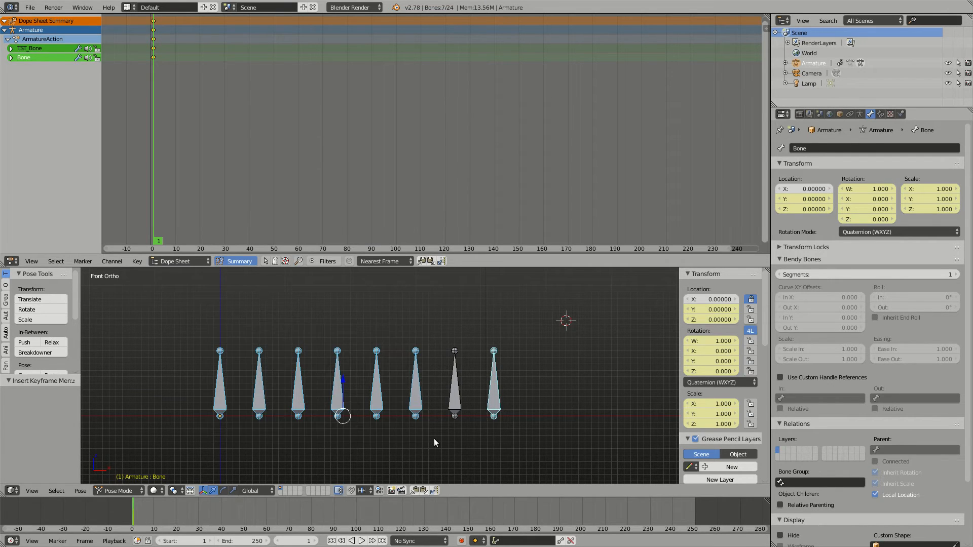
pyautogui.press('a')
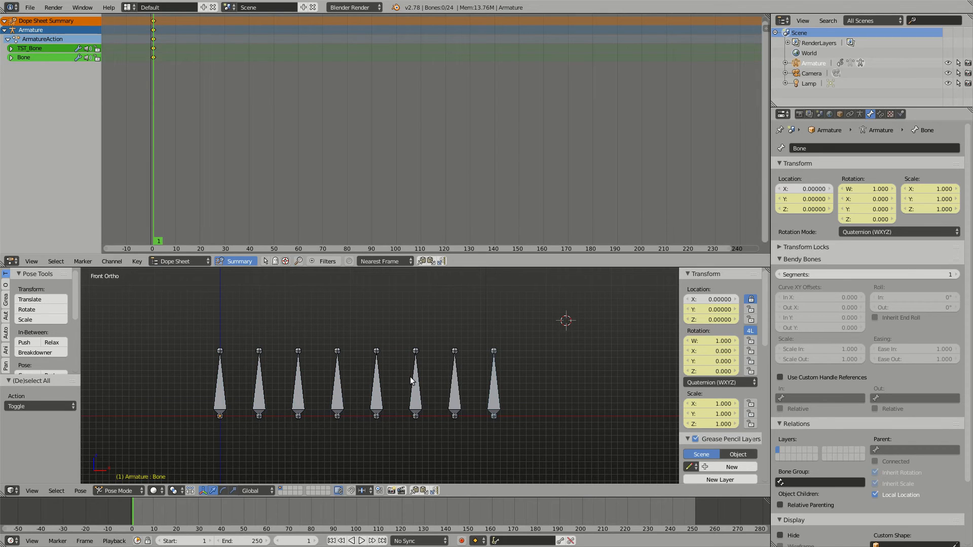
pyautogui.click(275, 261)
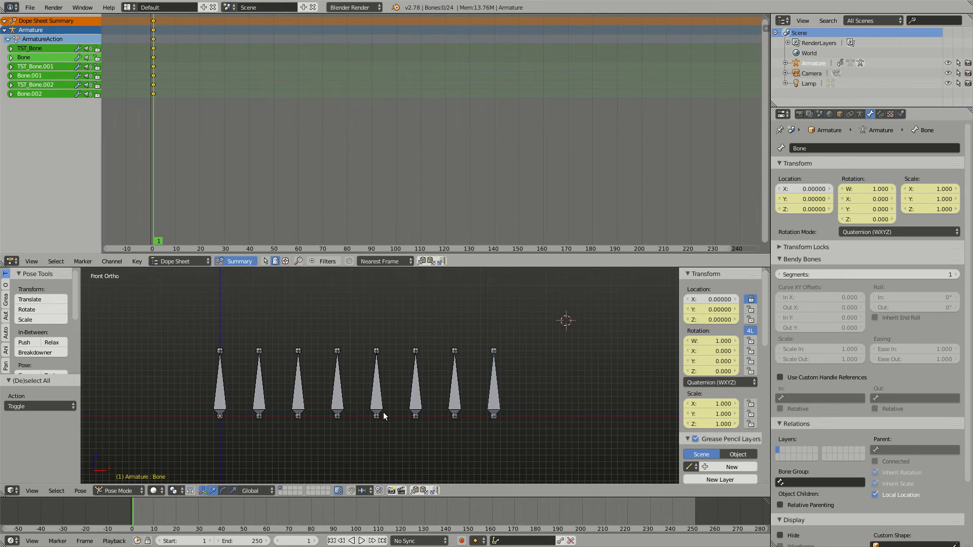
# Step: Show only the armature's first second-row bone layer, bringing its duplicated bones into view
pyautogui.click(860, 114)
pyautogui.click(780, 210)
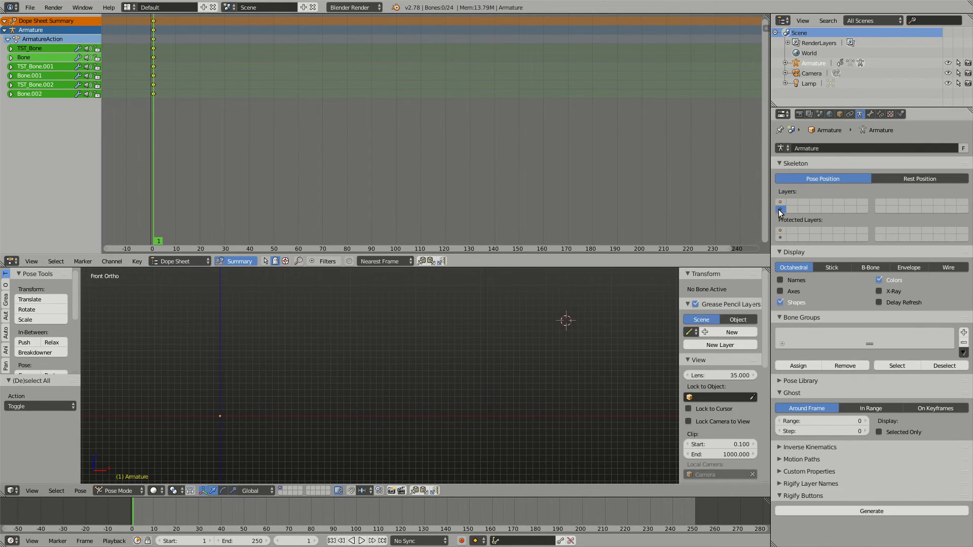
pyautogui.scroll(-1, 537, 337)
pyautogui.scroll(-3, 537, 336)
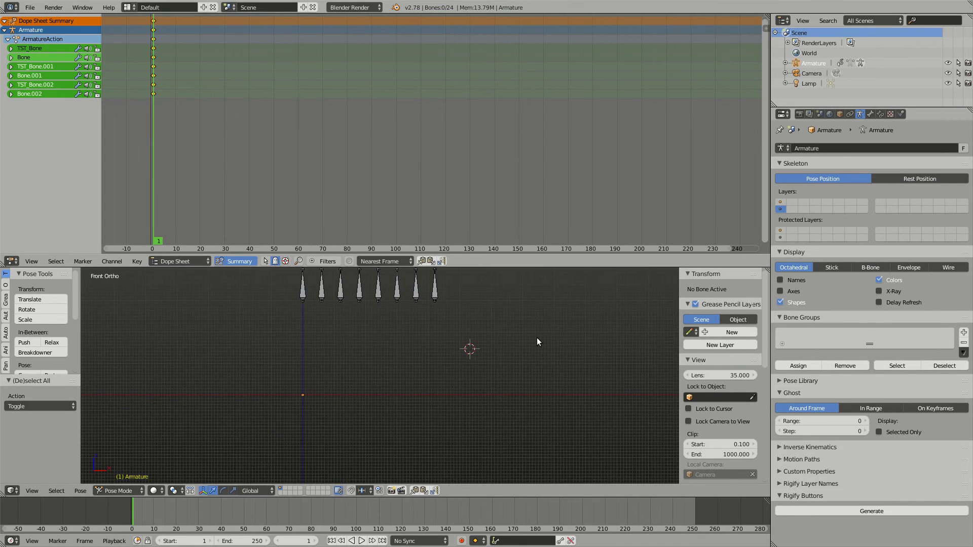
# Step: Enable the armature's first top-row bone layer and disable the first second-row layer, so only the original row of bones is shown
pyautogui.keyDown('shift'); pyautogui.moveTo(536, 337); pyautogui.dragTo(548, 358, button='middle'); pyautogui.keyUp('shift')
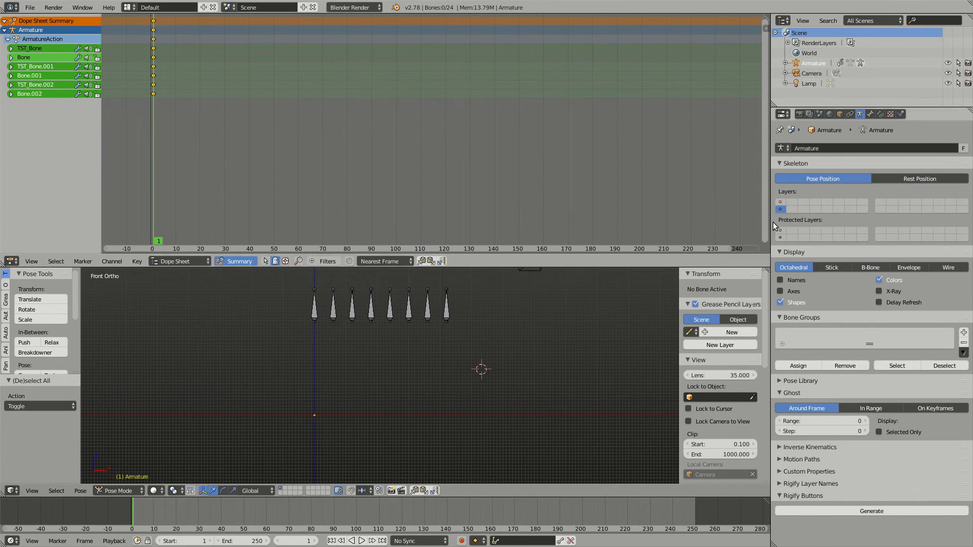
pyautogui.keyDown('shift'); pyautogui.click(781, 203); pyautogui.keyUp('shift')
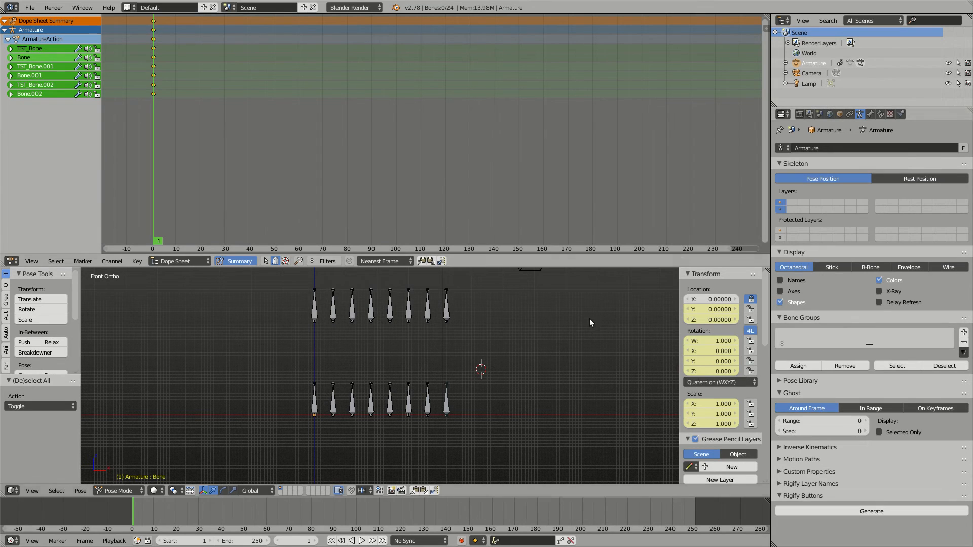
pyautogui.keyDown('shift'); pyautogui.click(778, 210); pyautogui.keyUp('shift')
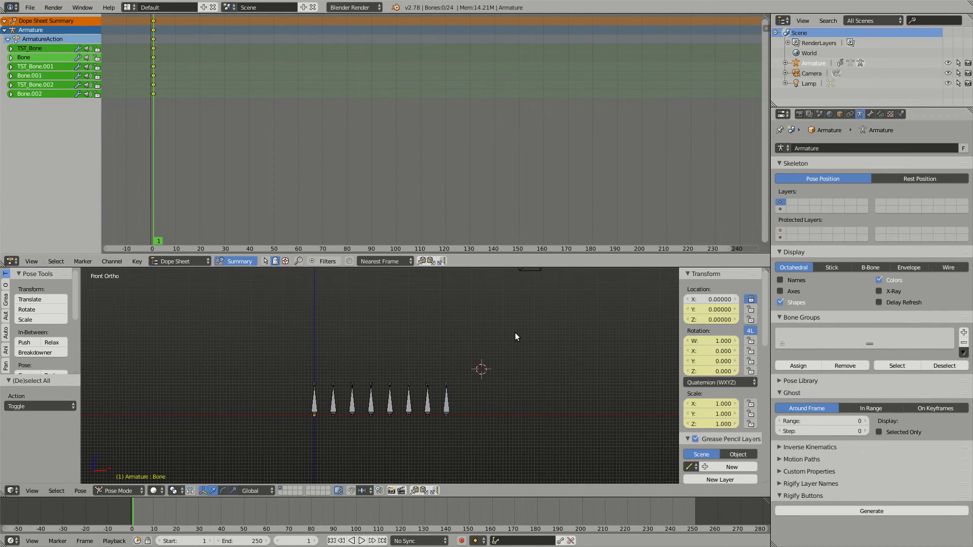
pyautogui.keyDown('shift'); pyautogui.moveTo(500, 349); pyautogui.dragTo(503, 308, button='middle'); pyautogui.keyUp('shift')
pyautogui.scroll(3, 503, 305)
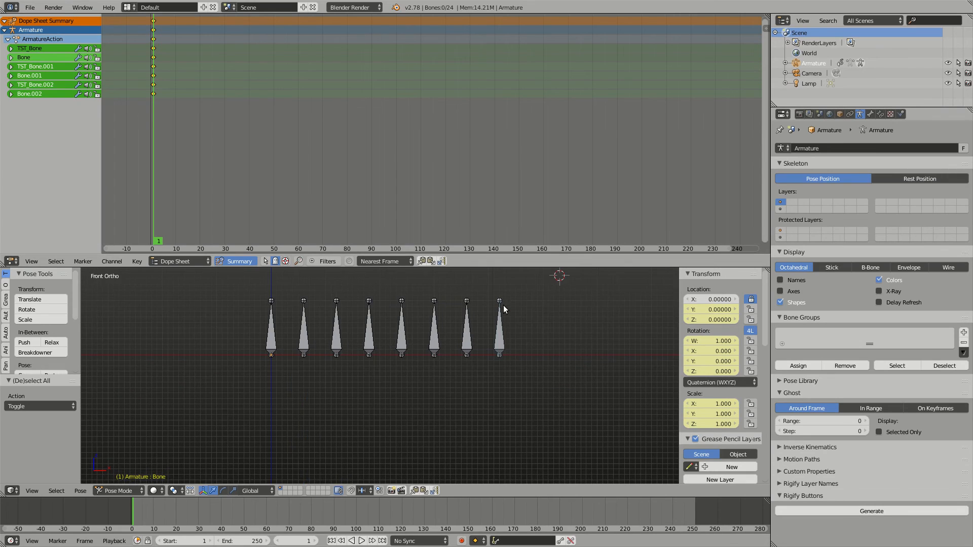
pyautogui.keyDown('shift'); pyautogui.moveTo(543, 334); pyautogui.dragTo(548, 358, button='middle'); pyautogui.keyUp('shift')
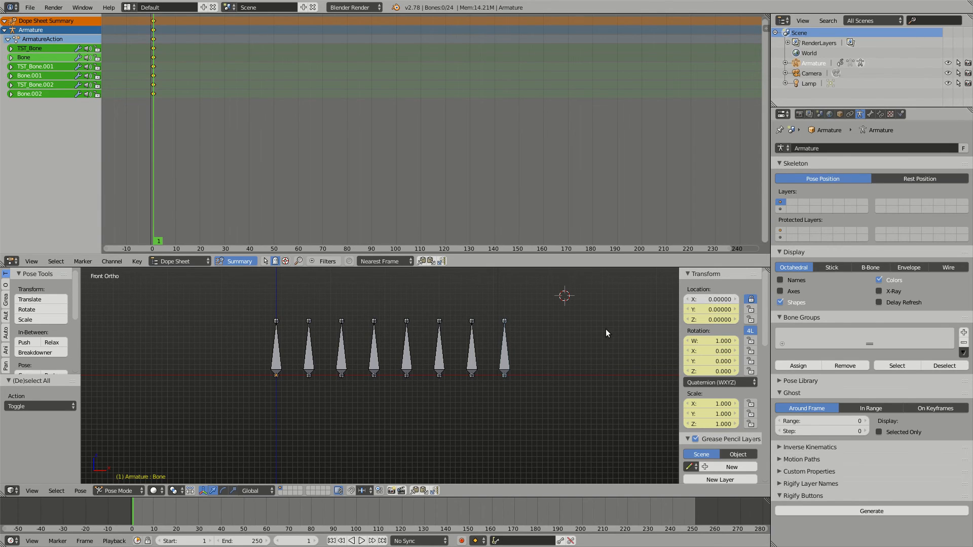
# Step: Select the first three bones of the row one after another and check each bone's name prefix in its bone properties
pyautogui.rightClick(276, 346)
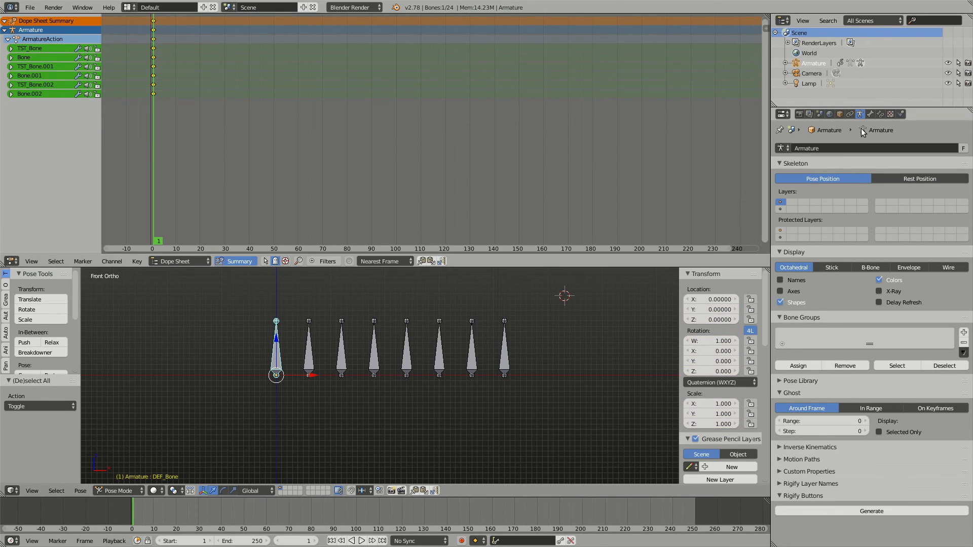
pyautogui.click(869, 113)
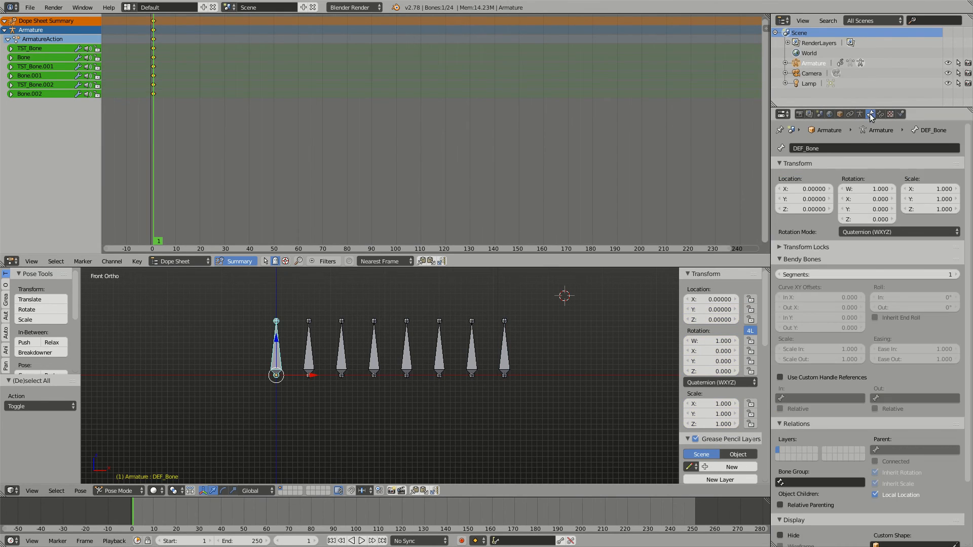
pyautogui.rightClick(311, 353)
pyautogui.rightClick(339, 357)
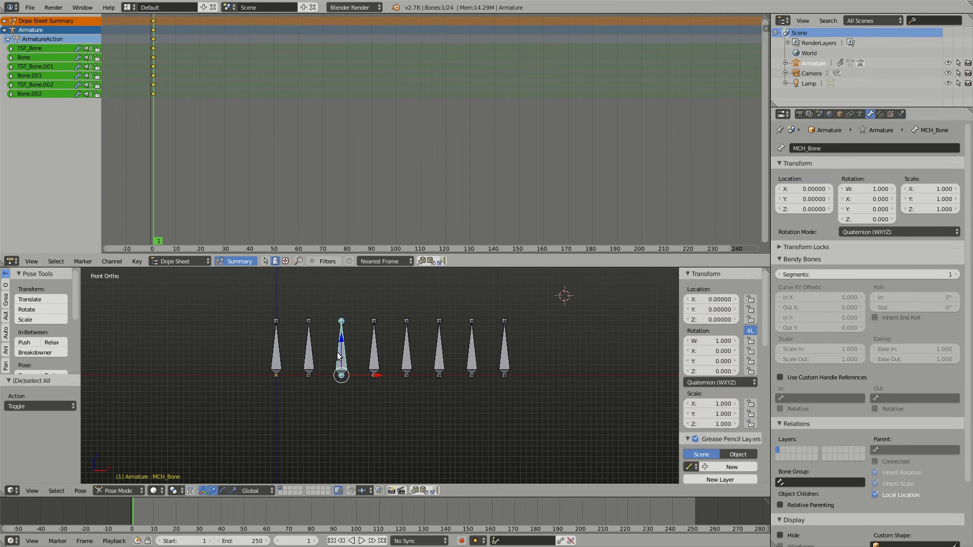